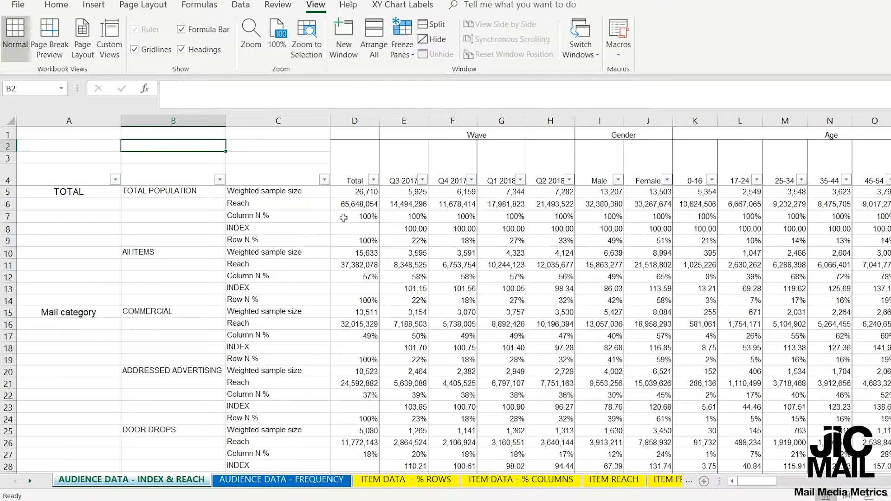
Check the total population's weighted sample size and reach in the Total column.
left_click(361, 195)
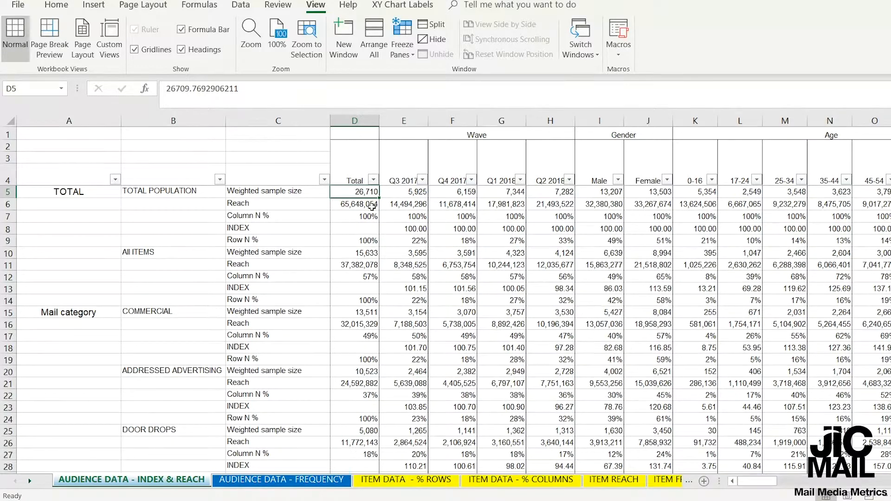
left_click(370, 204)
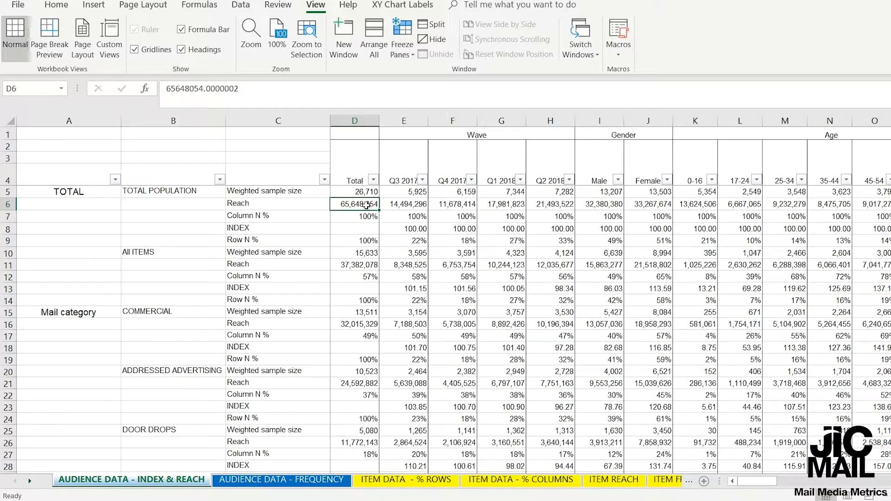
left_click(76, 195)
Review the mail category rows for addressed advertising, door drops, business and commercial mail.
scroll(82, 314, "down", 2)
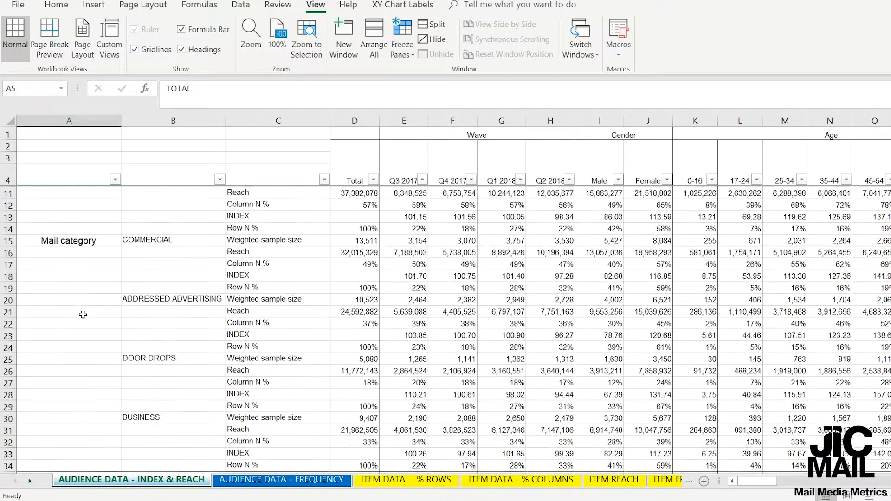
scroll(157, 278, "down", 1)
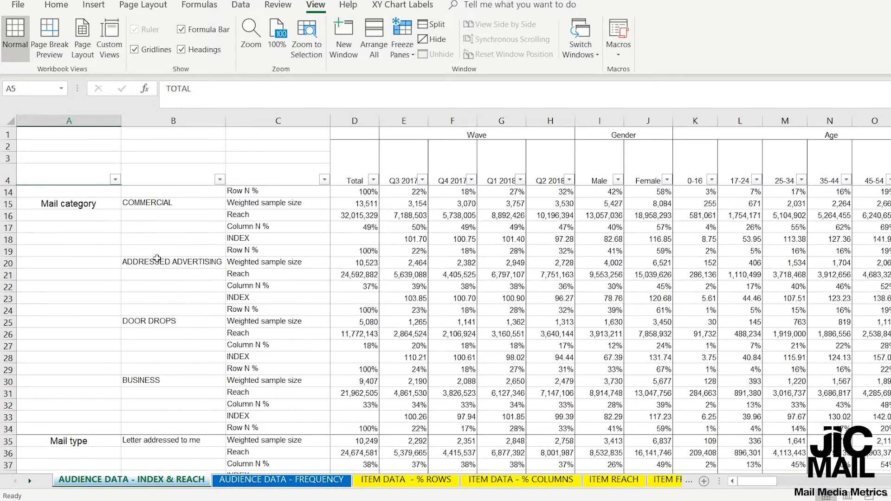
left_click(157, 263)
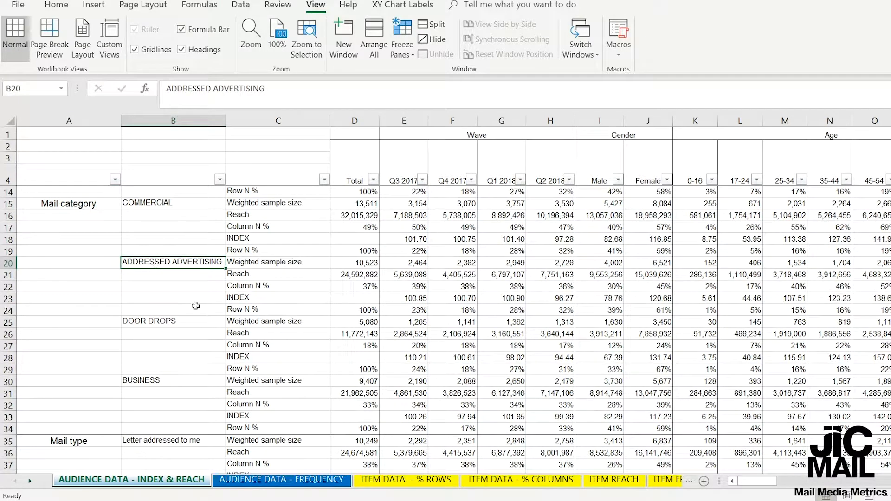
left_click(186, 322)
left_click(169, 384)
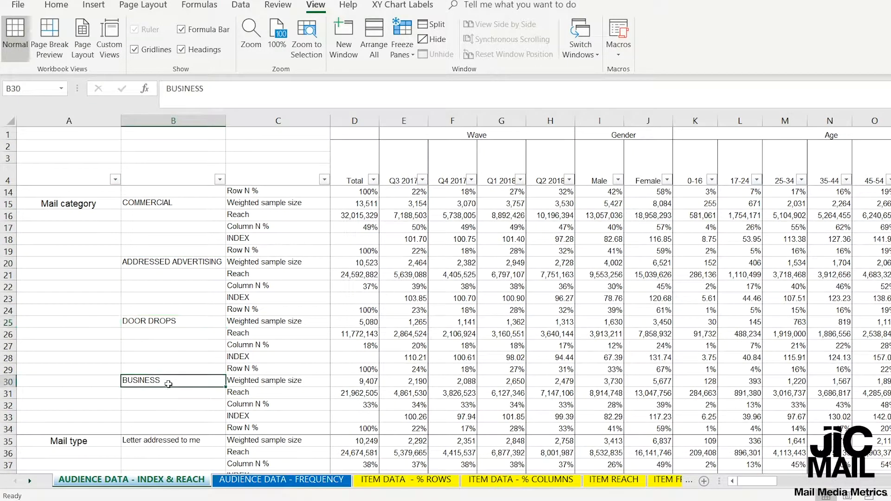
left_click(163, 203)
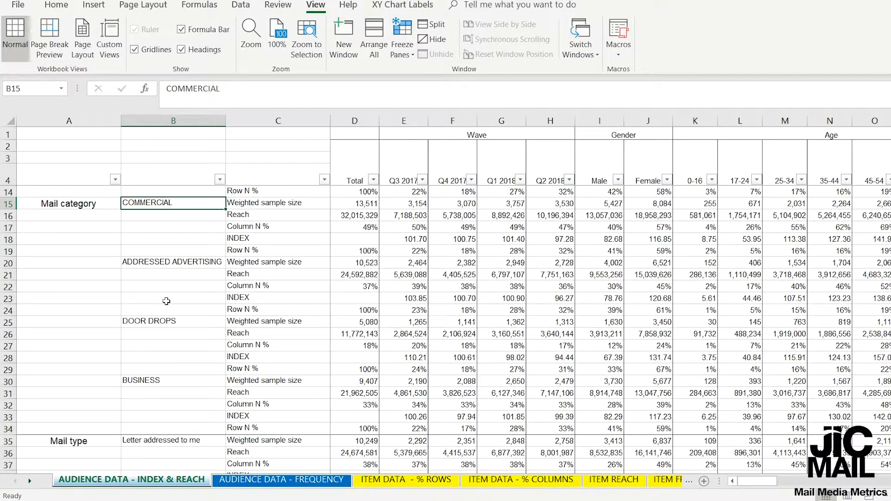
Browse the mail type and addressed mail sender rows down to the "Mail content - addressed" section.
scroll(166, 301, "down", 8)
scroll(119, 281, "down", 4)
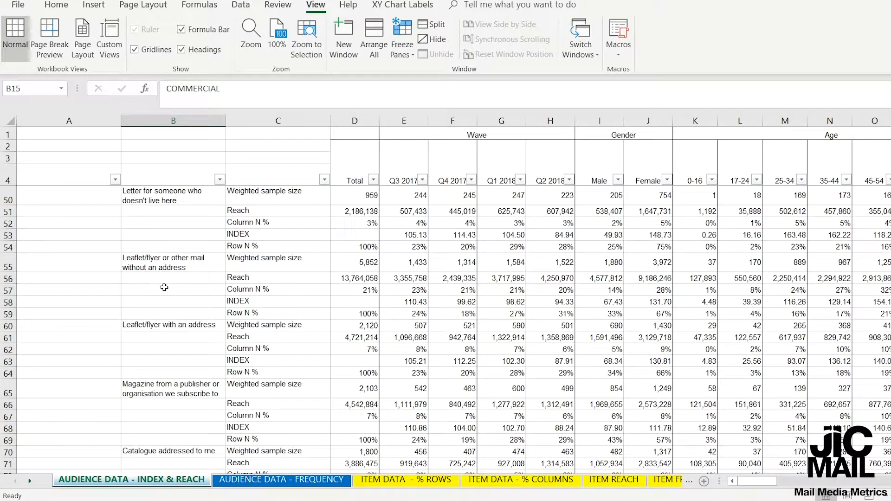
scroll(165, 287, "down", 6)
scroll(167, 286, "down", 4)
scroll(139, 282, "up", 1)
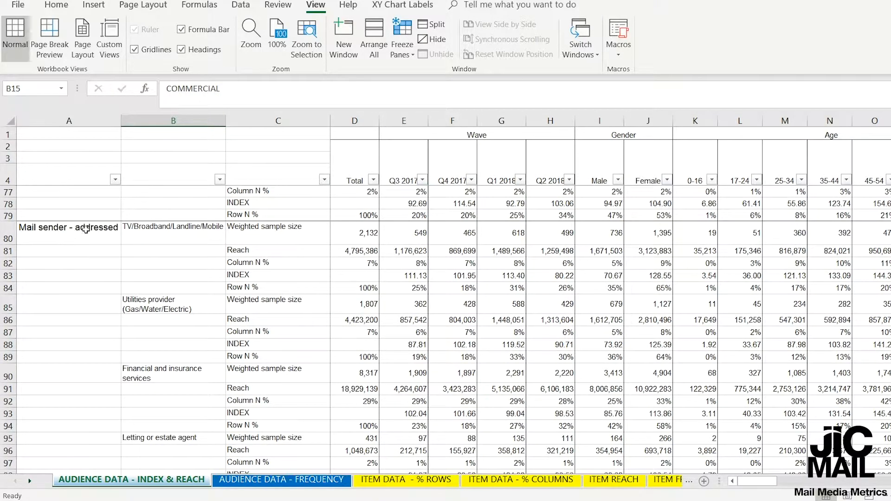
scroll(169, 283, "down", 9)
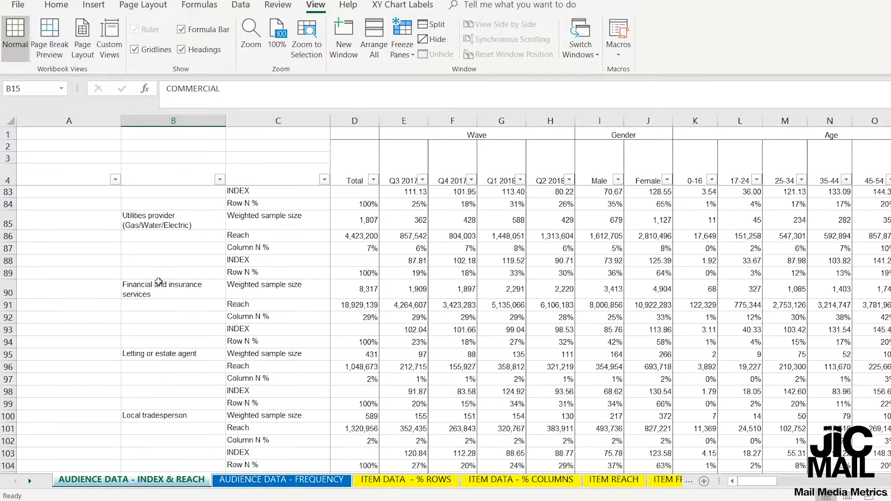
scroll(154, 292, "down", 19)
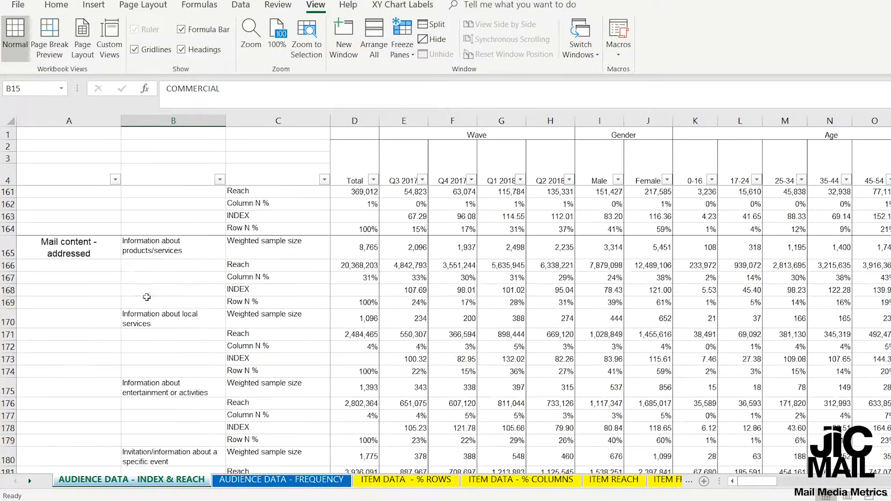
left_click(62, 248)
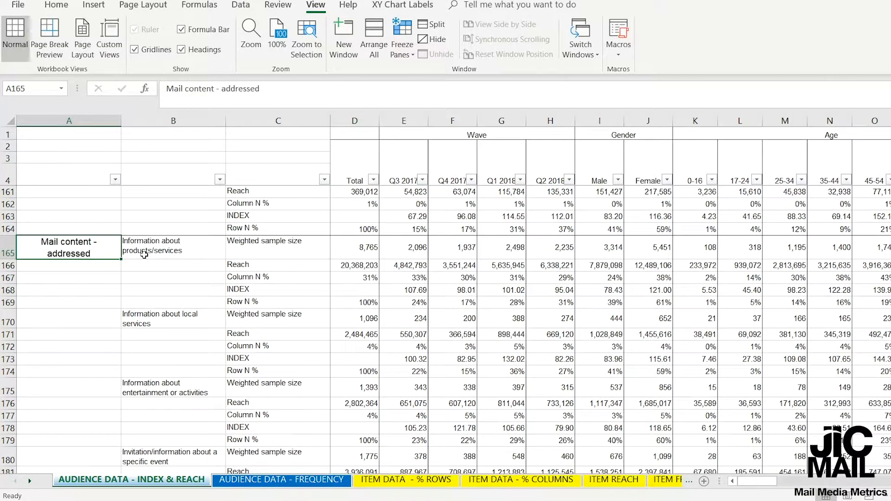
Browse the rows for door drop mail senders and door drop mail content.
scroll(116, 295, "down", 16)
scroll(117, 296, "down", 17)
scroll(114, 298, "up", 3)
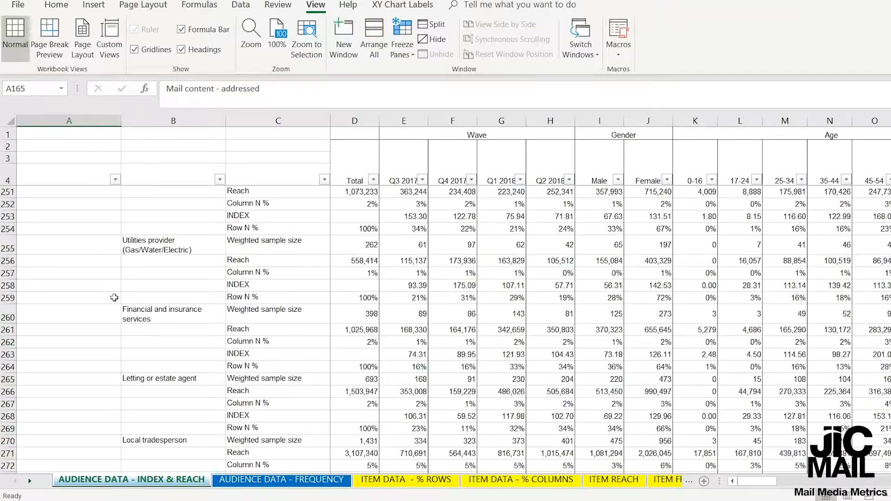
scroll(114, 298, "up", 2)
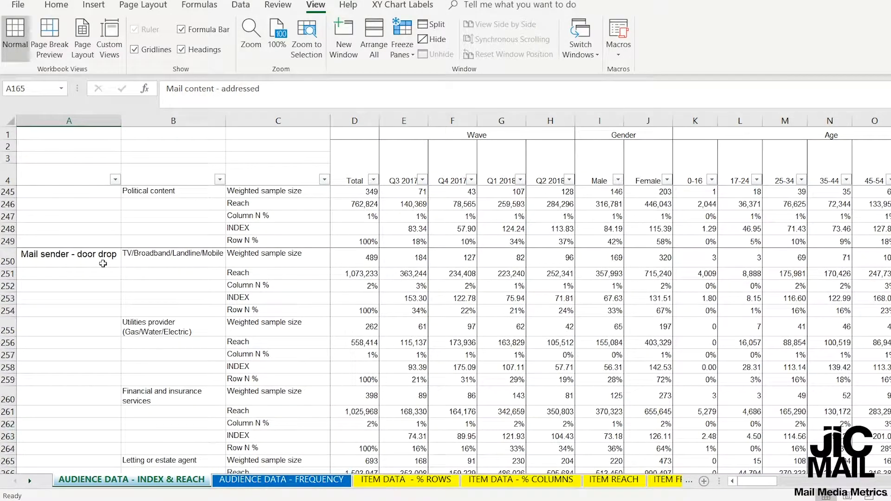
scroll(102, 311, "down", 18)
scroll(102, 314, "down", 10)
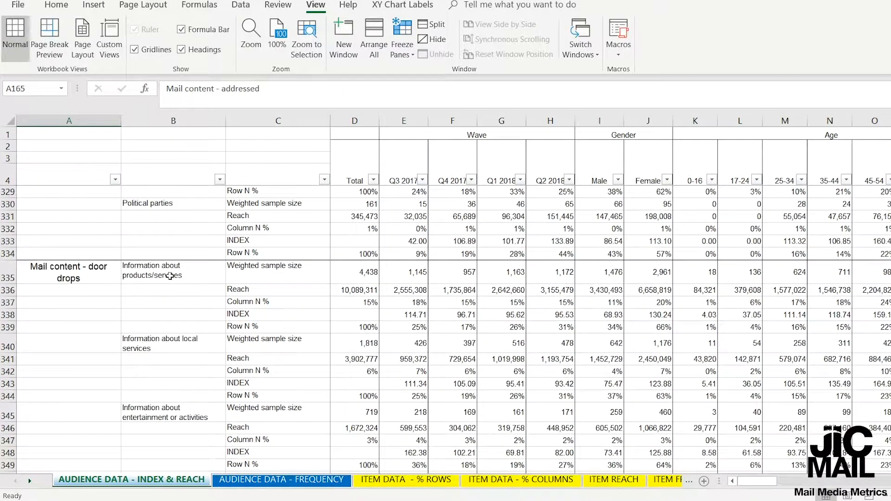
Return to the start of the table and look at the Male and Female columns under Gender.
scroll(265, 318, "up", 1)
scroll(264, 318, "up", 18)
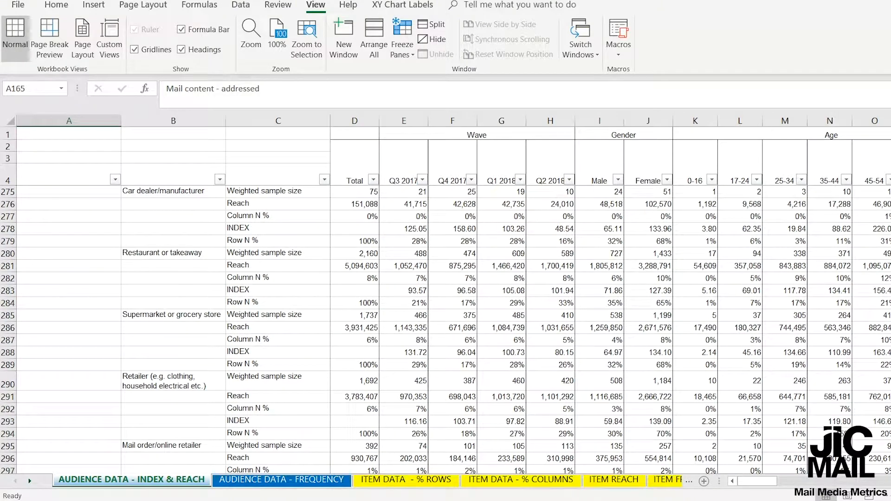
scroll(446, 331, "up", 20)
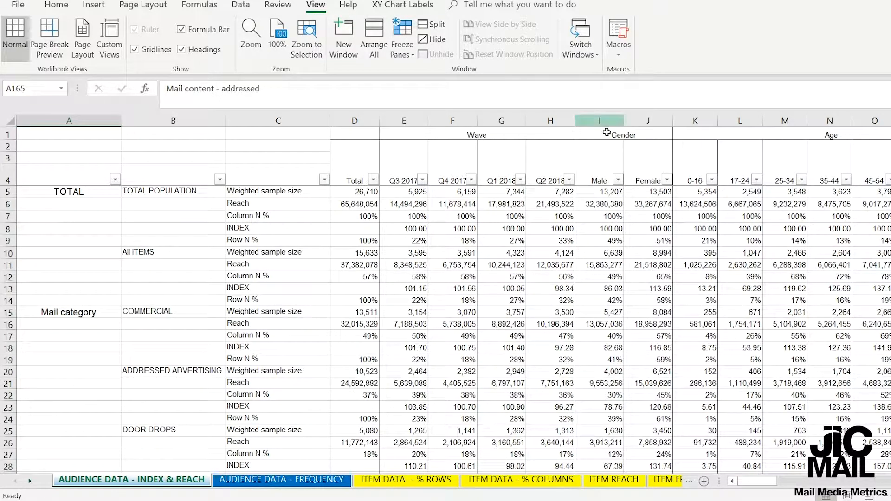
left_click(604, 155)
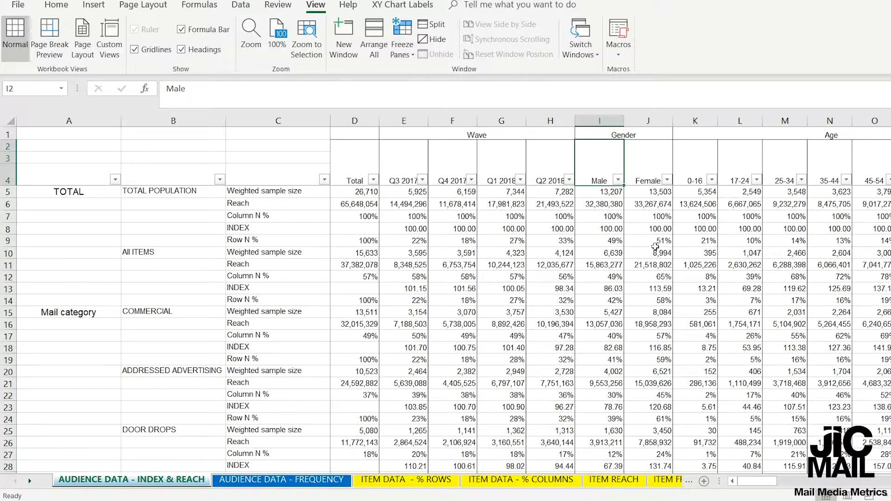
left_click(633, 167)
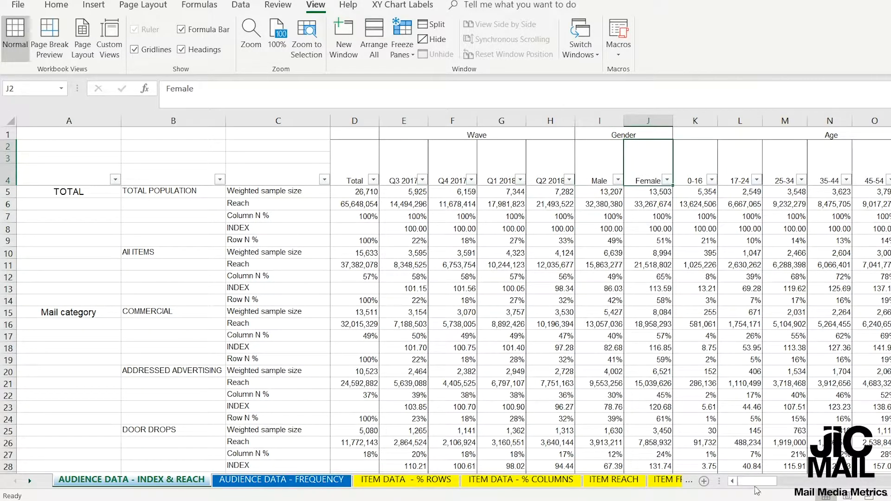
Look through the audience columns for region, urban/rural, social grade, tenure length and tenure type.
left_click_drag(756, 490, 833, 487)
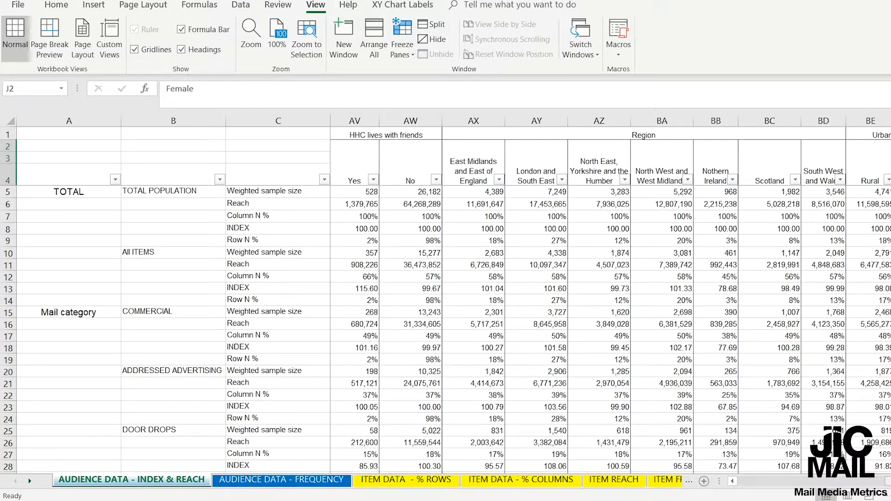
scroll(610, 297, "right", 4)
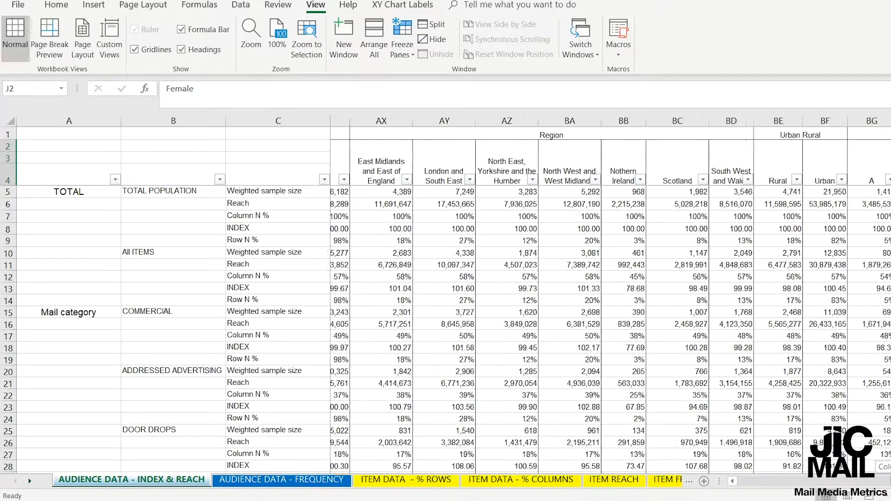
scroll(610, 297, "right", 5)
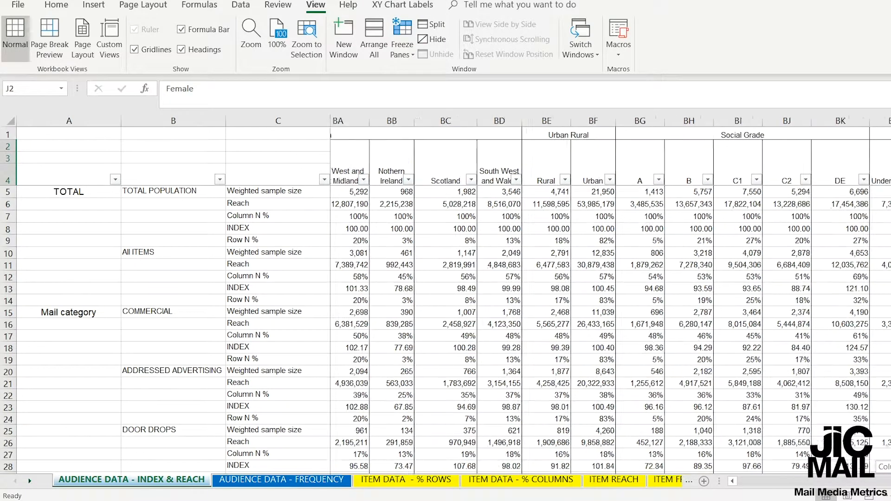
scroll(610, 297, "right", 1)
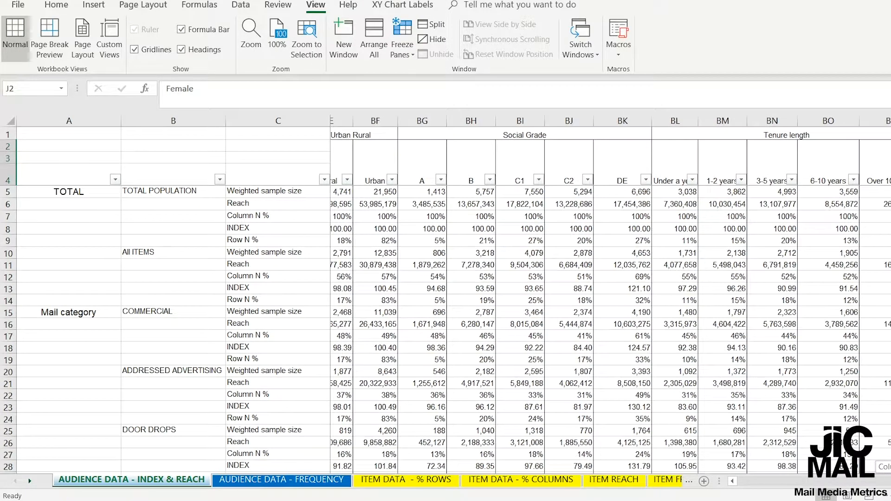
scroll(611, 297, "right", 3)
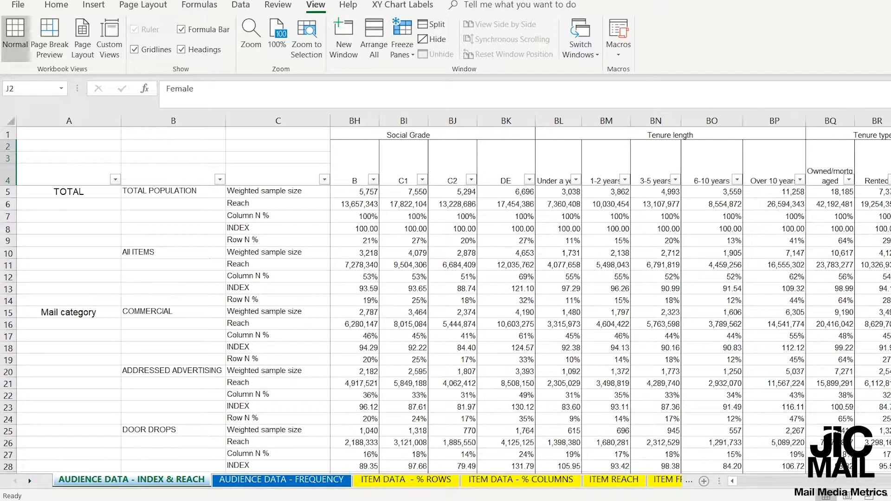
Examine the total population INDEX row and the addressed advertising Row N % row, comparing its male and female index values.
scroll(665, 407, "left", 20)
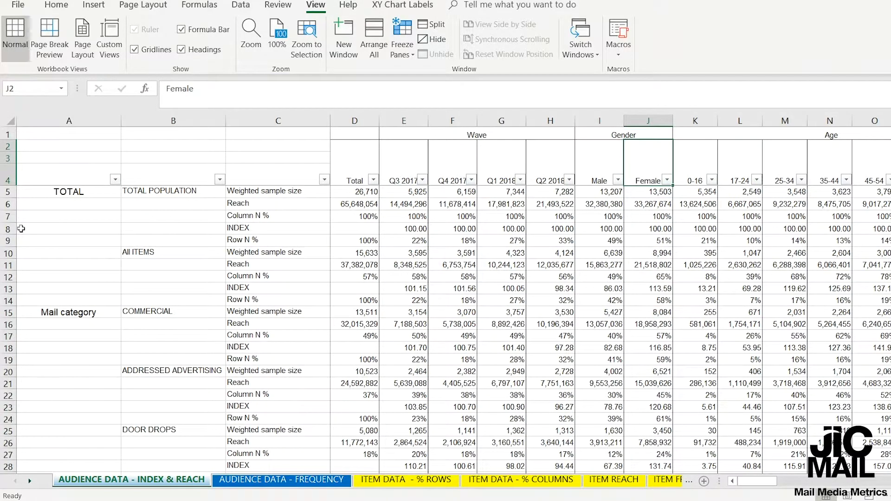
left_click(4, 229)
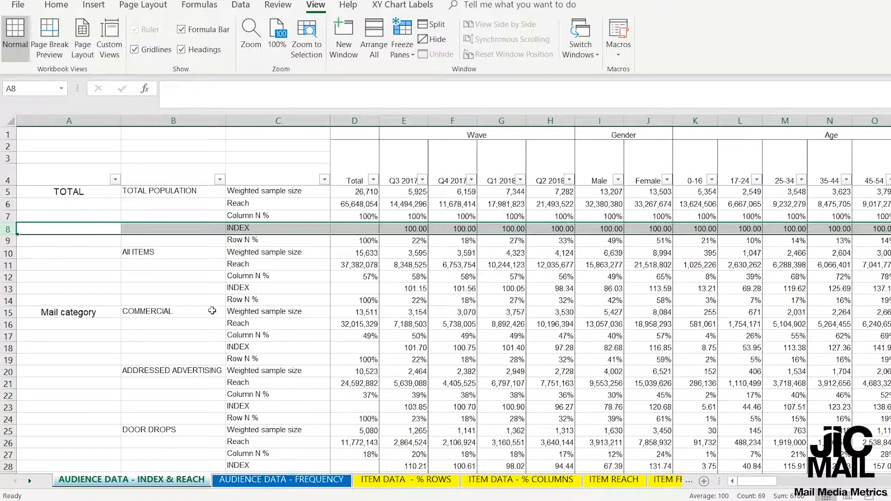
left_click(5, 419)
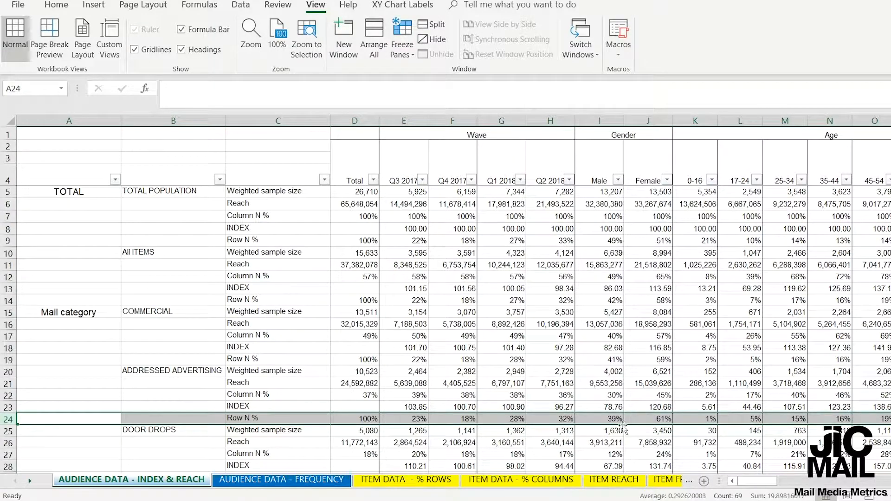
left_click(615, 408)
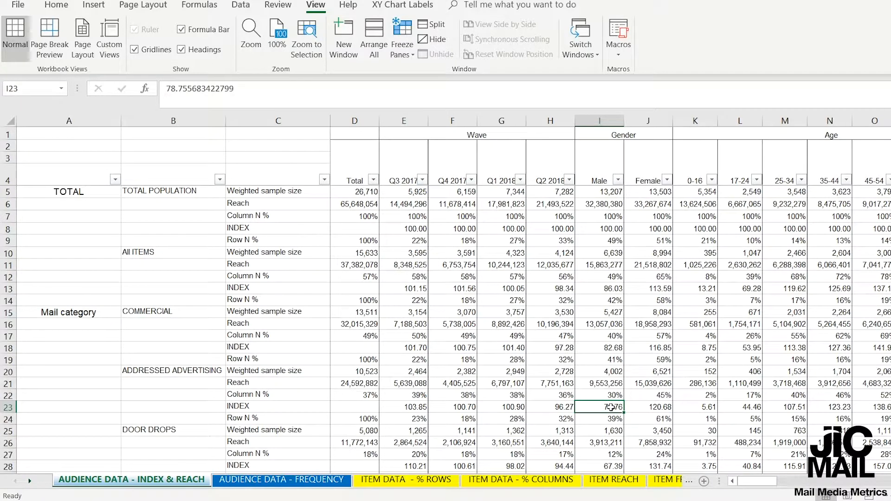
left_click(654, 408)
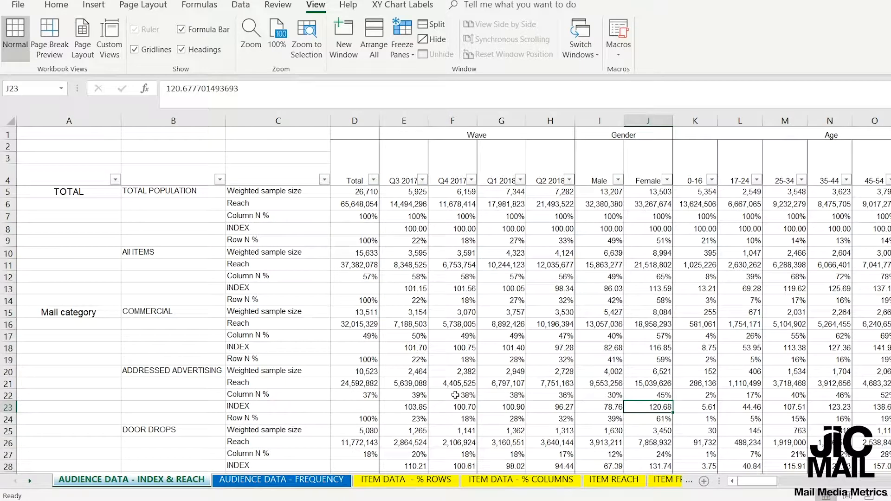
On the AUDIENCE DATA - FREQUENCY sheet, examine the commercial row and the female frequencies for addressed advertising, door drops and business mail.
left_click(260, 483)
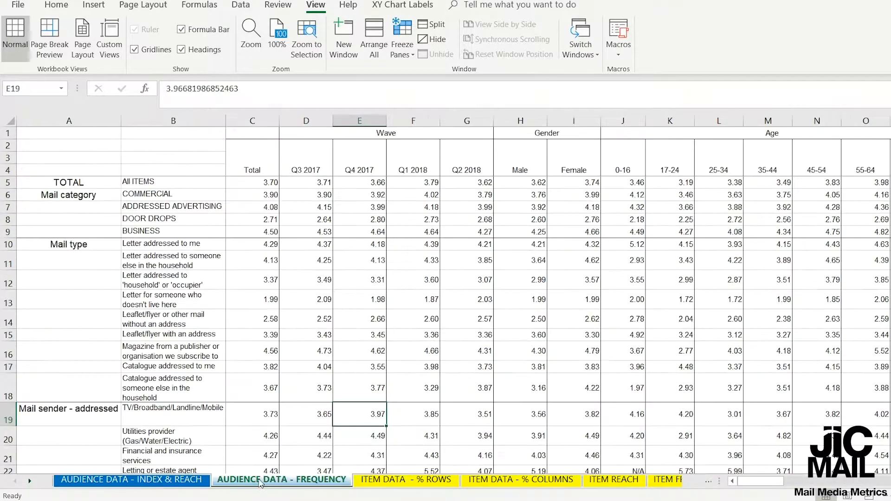
left_click(283, 276)
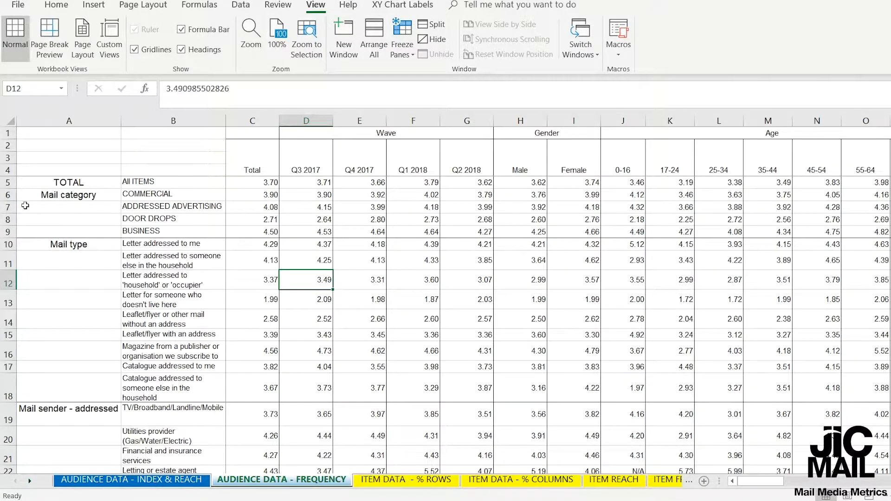
left_click(8, 195)
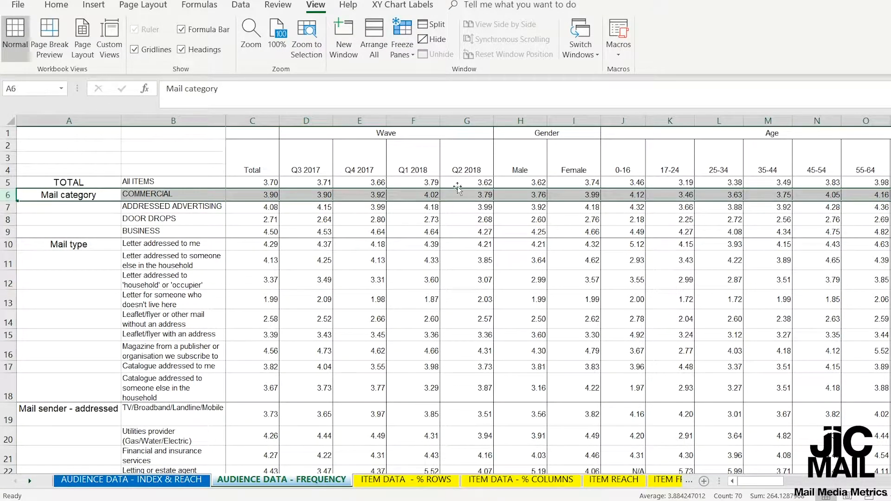
left_click(594, 209)
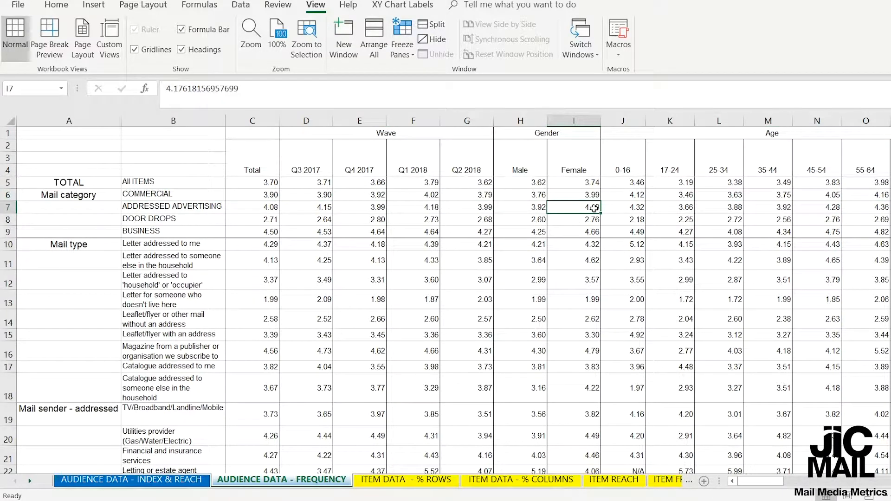
left_click(594, 220)
left_click(595, 230)
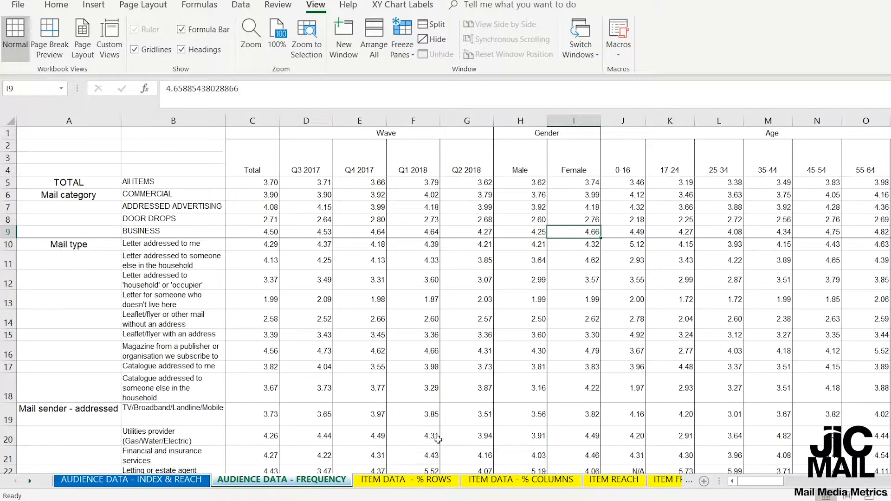
On the ITEM DATA - % ROWS sheet, examine the total commercial item count and the columns across to Tenure Length.
left_click(436, 483)
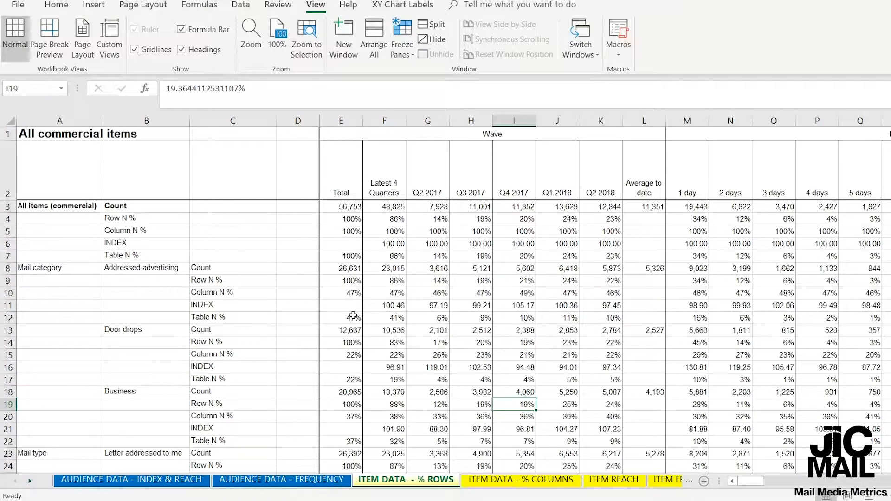
left_click(349, 206)
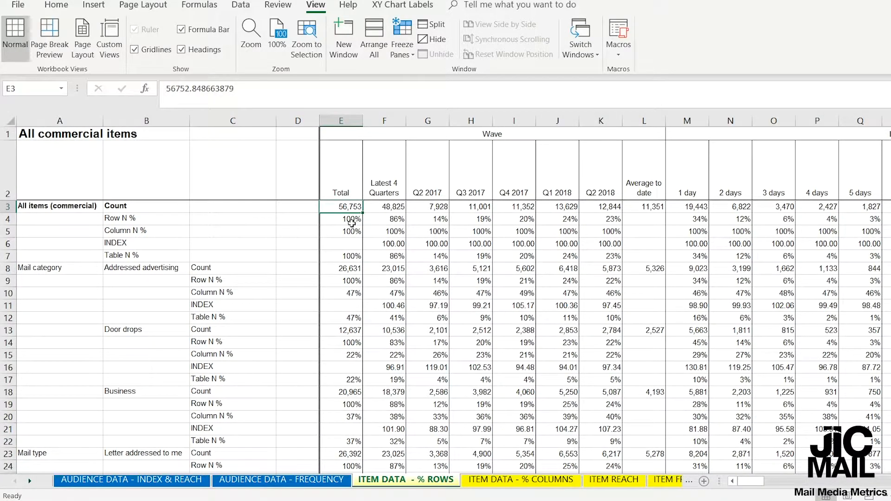
key("ctrl+End")
left_click_drag(751, 486, 789, 482)
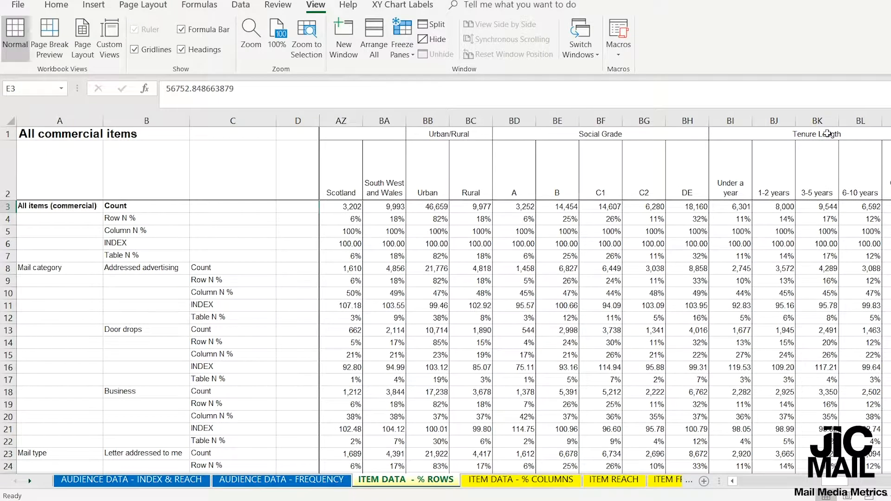
Examine the immediate (PIMMS), follow up (PFUPS) and total physical action column groups.
left_click(828, 134)
key("Right")
key("Right")
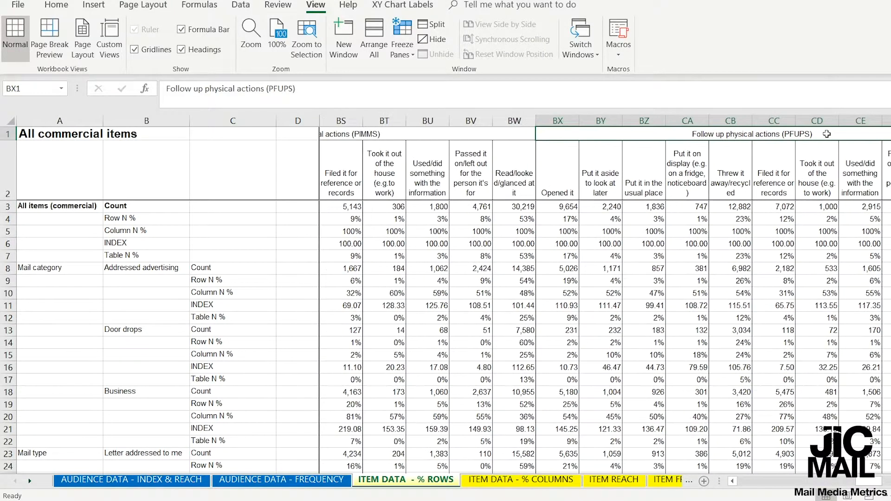
key("Left")
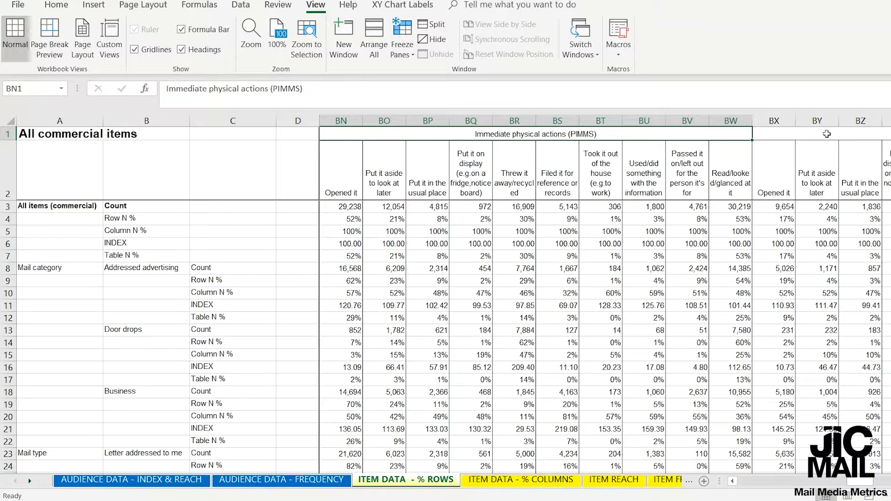
key("Right")
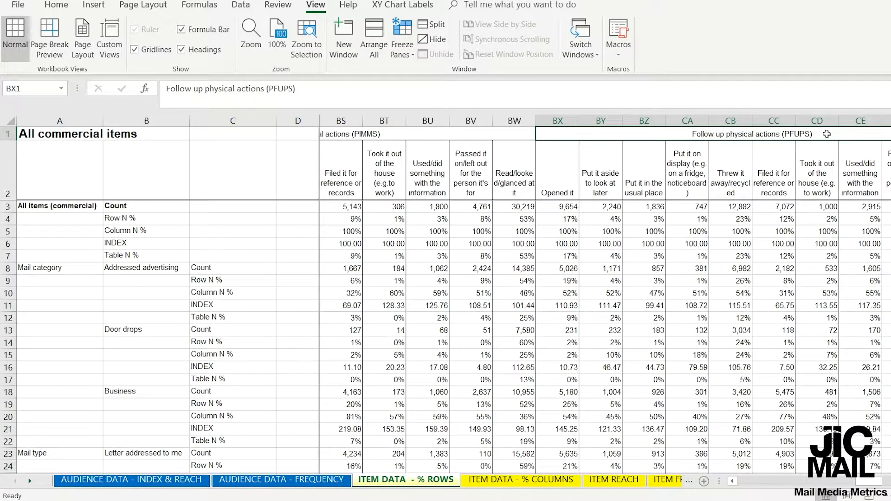
key("Right")
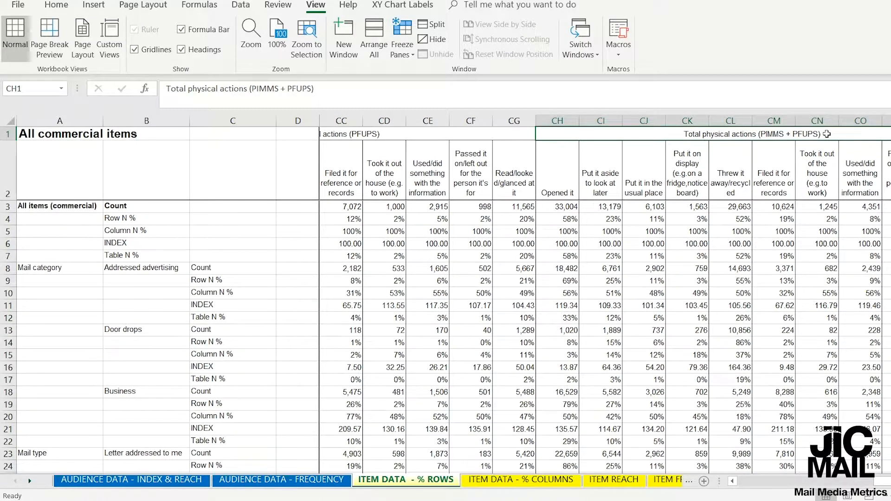
Look through the immediate (CIMMS) and follow up (CFUPS) commercial action columns and return to the total physical actions group.
key("Right")
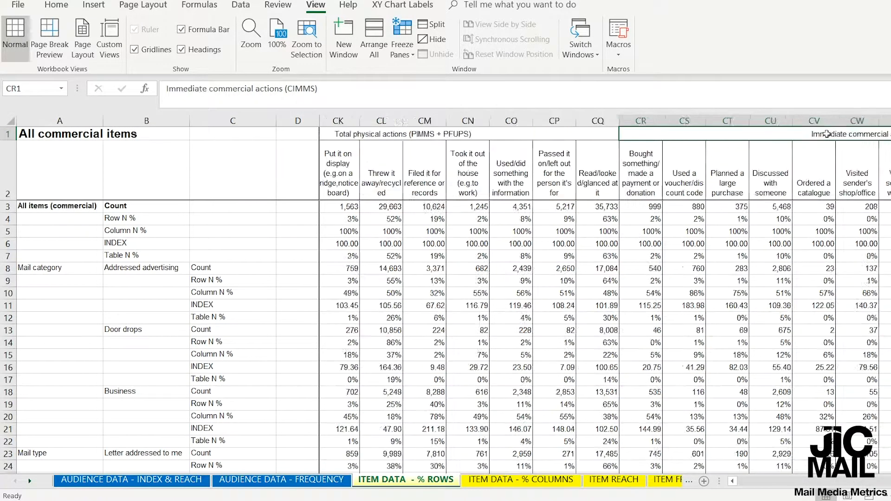
key("Right")
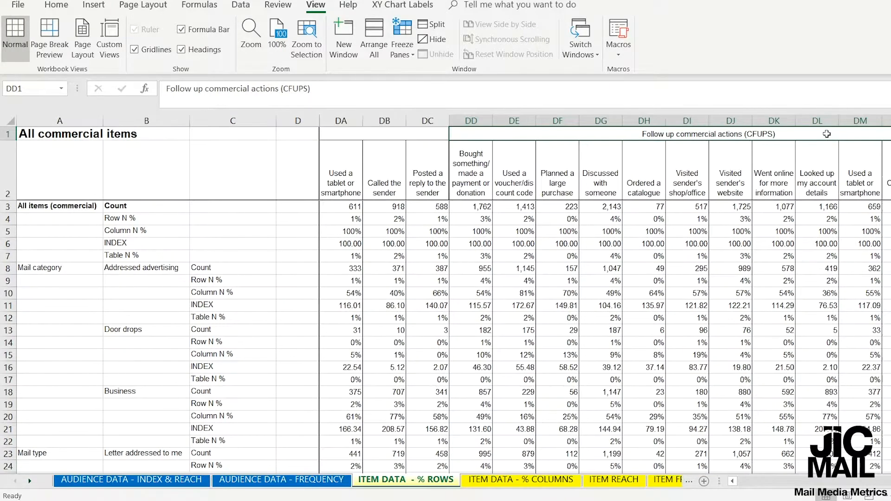
key("Right")
key("Left")
key("Left")
key("Left")
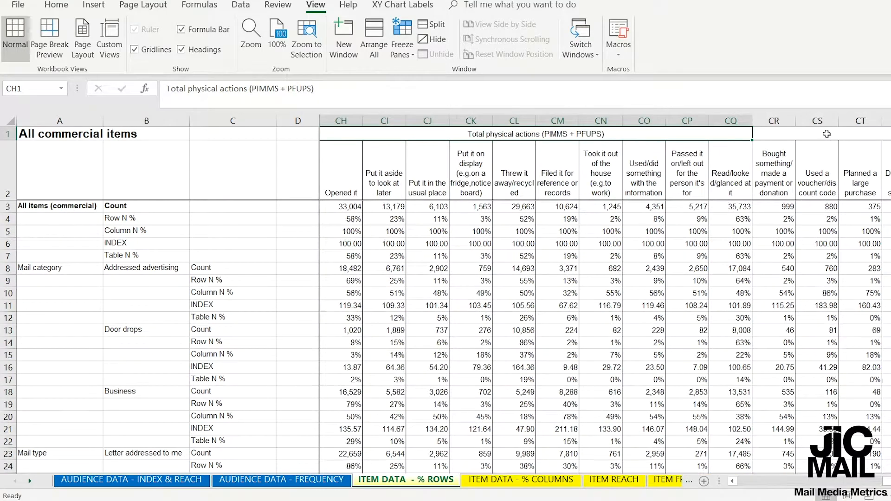
Under Immediate commercial actions (CIMMS), examine the addressed advertising Row N % row and the Discussed with someone column.
key("Right")
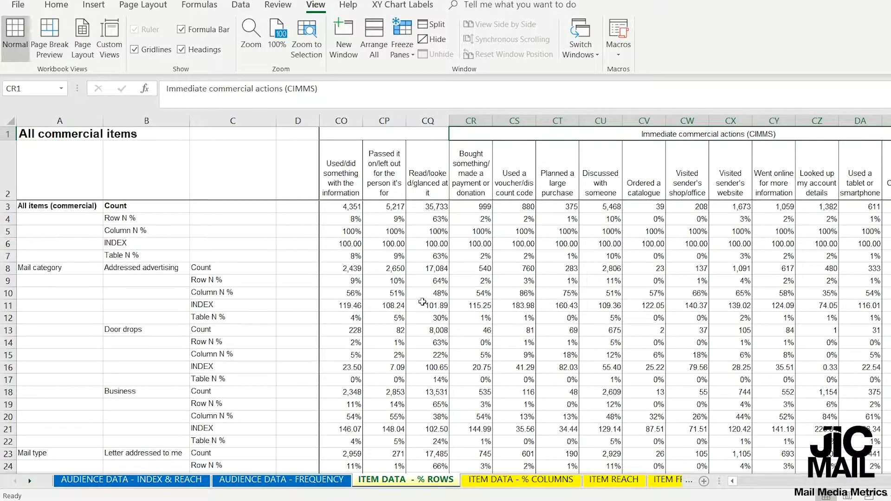
left_click(8, 281)
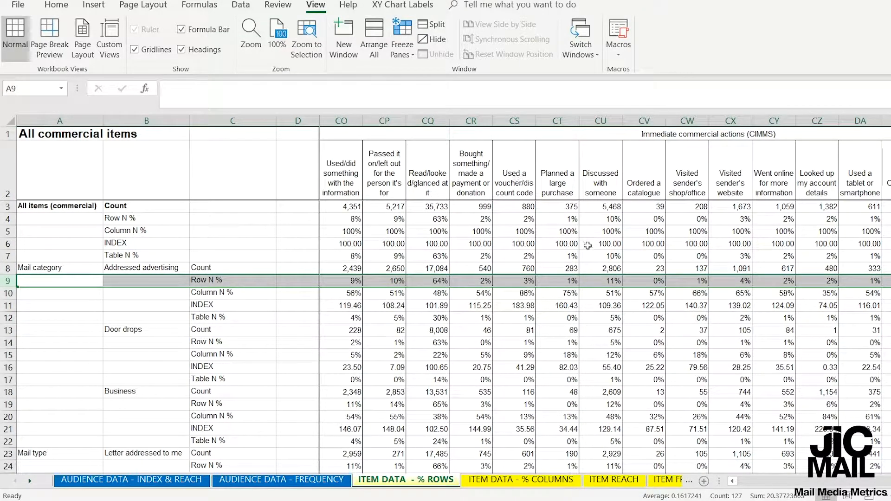
left_click(609, 183)
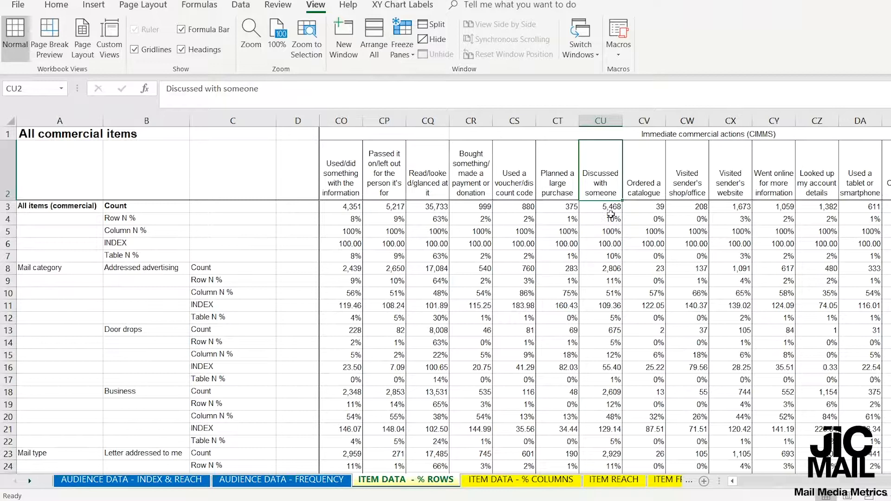
Look down the mail type, sender and mail content rows and highlight the Row N % for addressed advertising with product information.
scroll(602, 234, "down", 9)
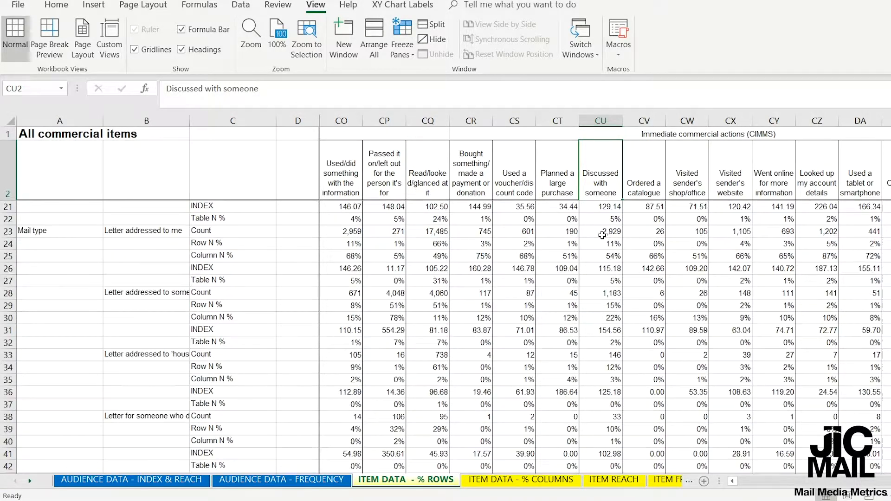
scroll(559, 286, "down", 14)
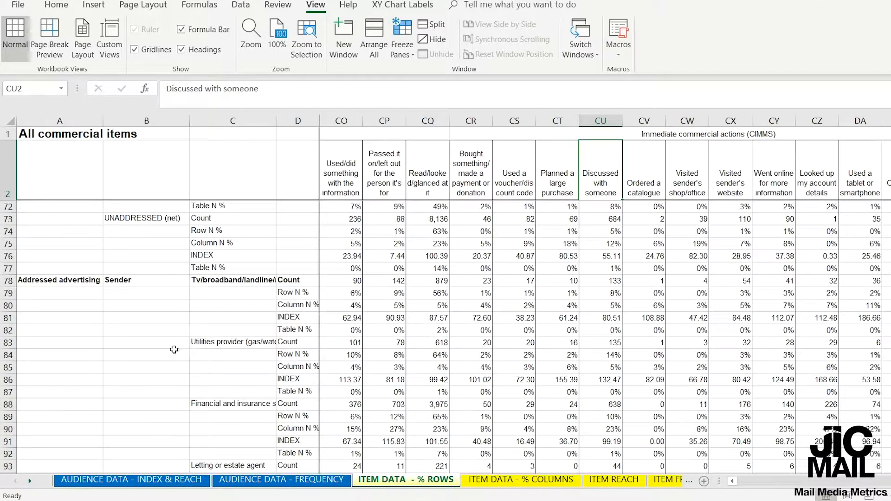
scroll(174, 350, "down", 1)
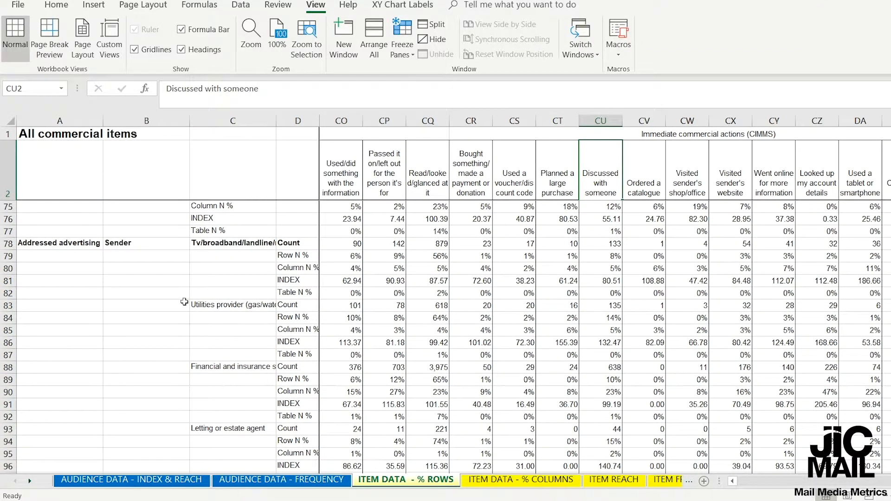
scroll(185, 303, "down", 17)
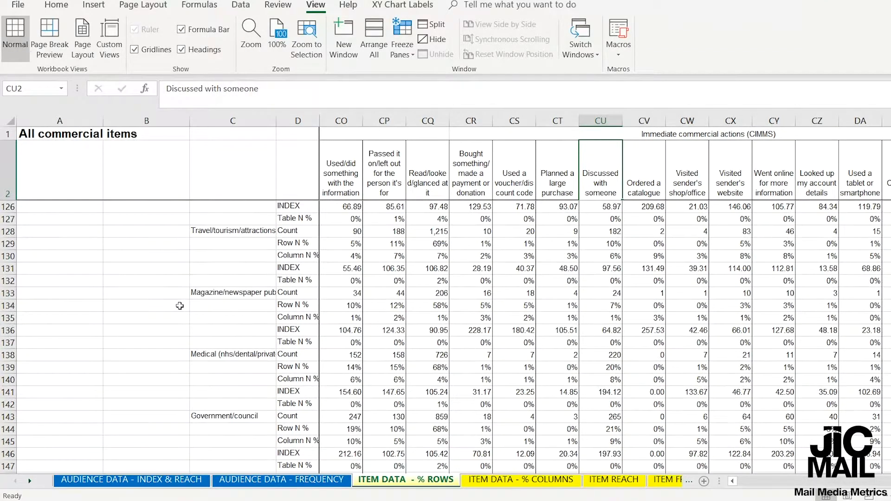
scroll(180, 306, "down", 11)
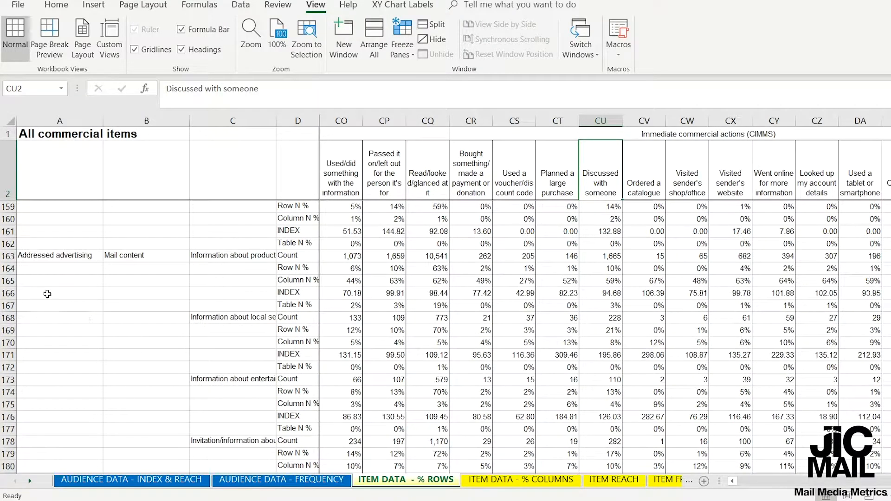
left_click(3, 269)
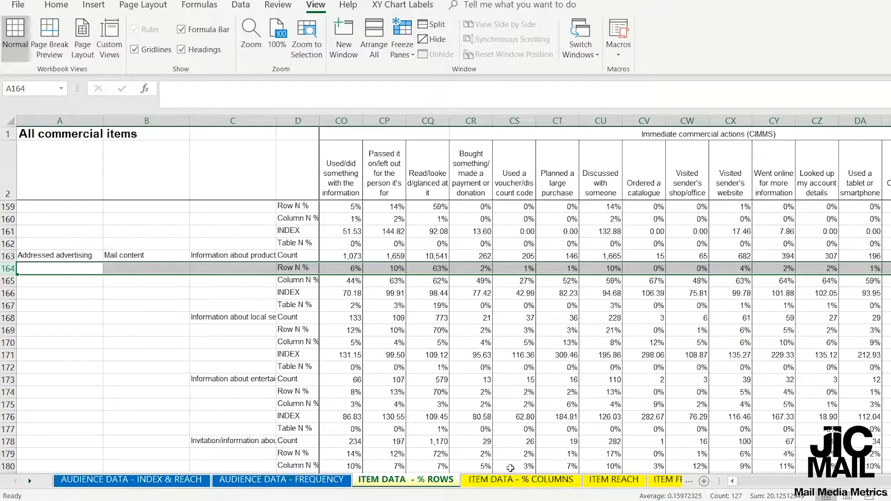
View the ITEM DATA - % COLUMNS sheet and examine total reach for addressed advertising and door drops on ITEM REACH.
left_click(502, 480)
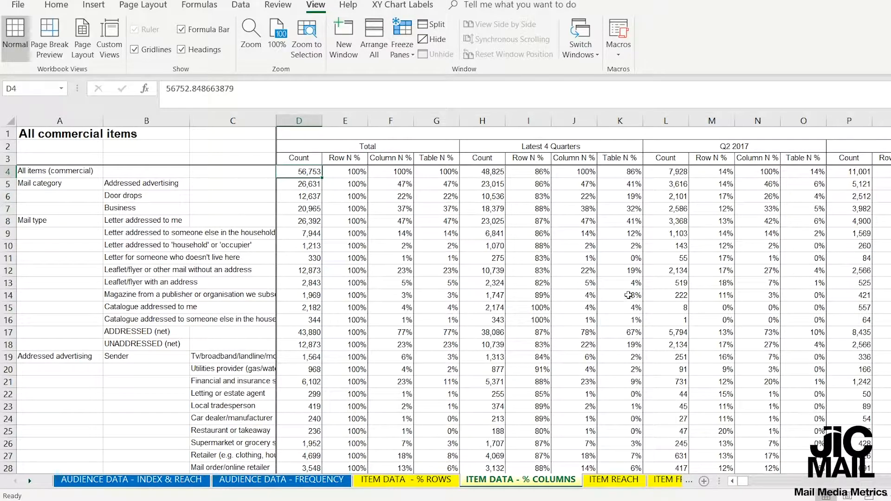
left_click(614, 480)
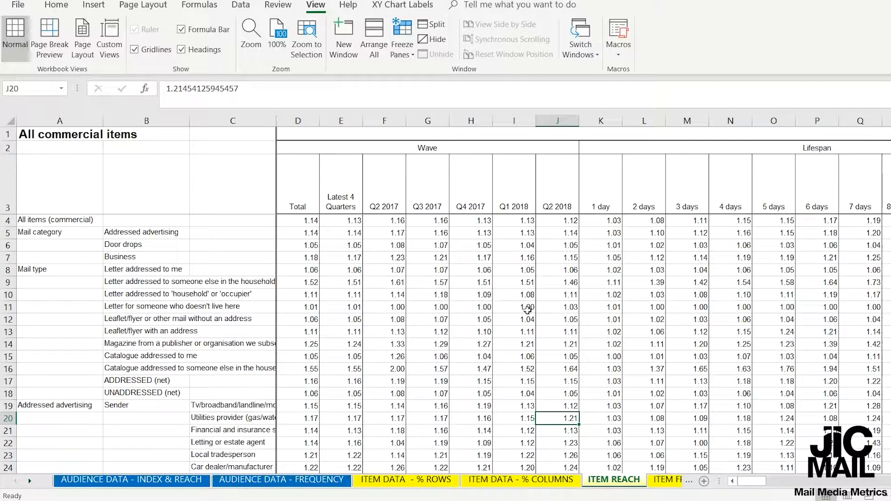
scroll(527, 311, "down", 1)
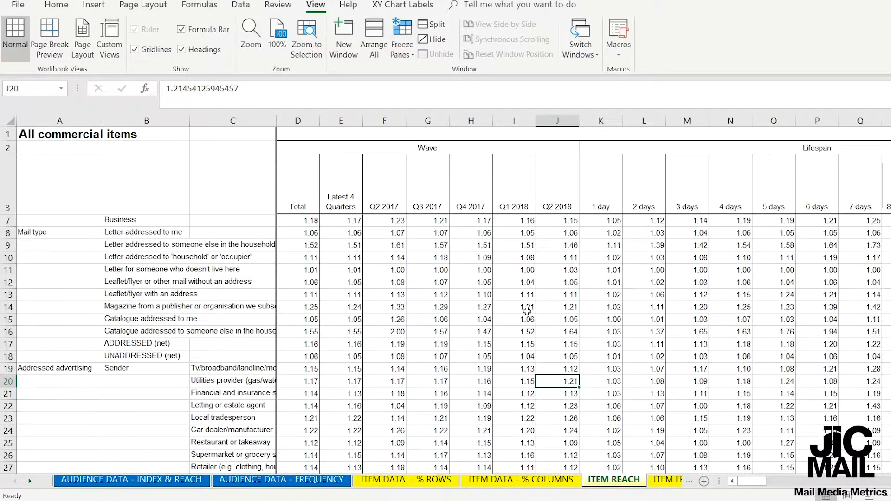
scroll(527, 311, "up", 1)
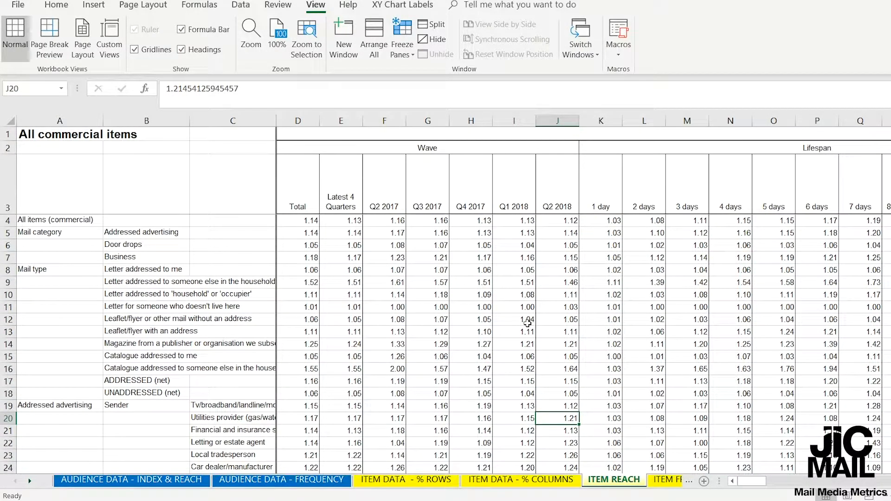
left_click(314, 234)
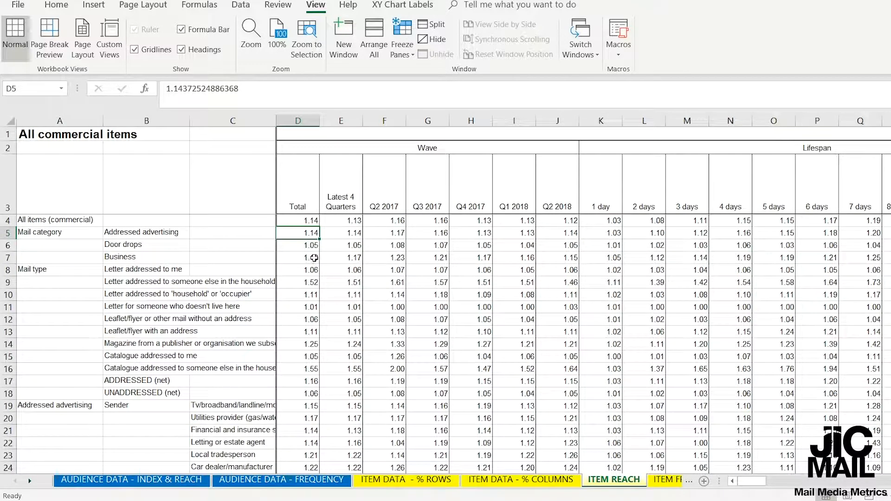
left_click(317, 248)
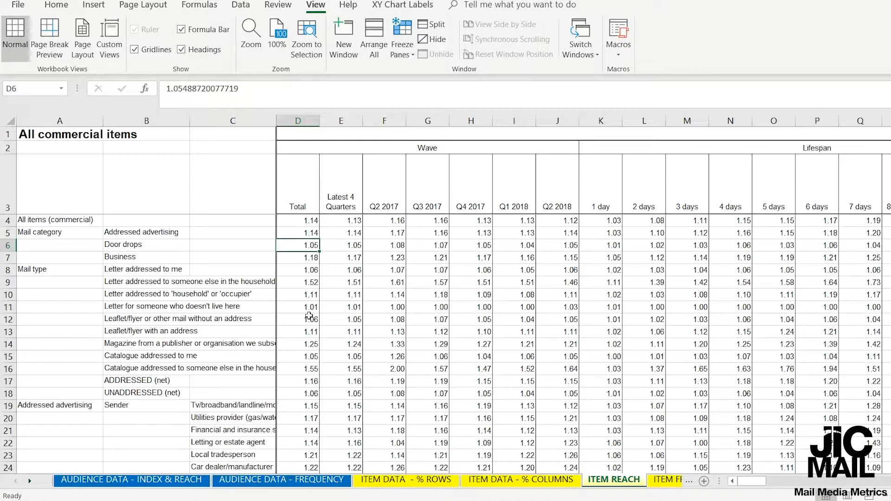
View the top rows of the ITEM FREQUENCY sheet and open the ITEM LIFESPAN sheet.
left_click(668, 483)
scroll(435, 321, "up", 3)
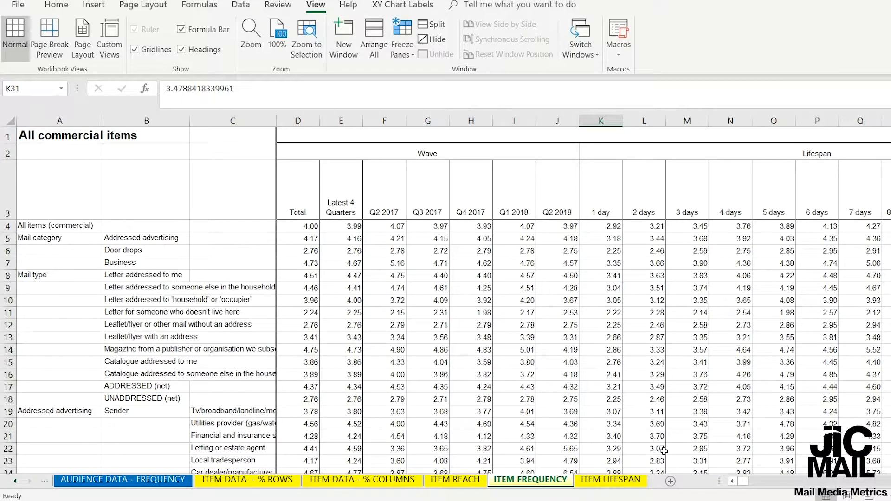
left_click(608, 481)
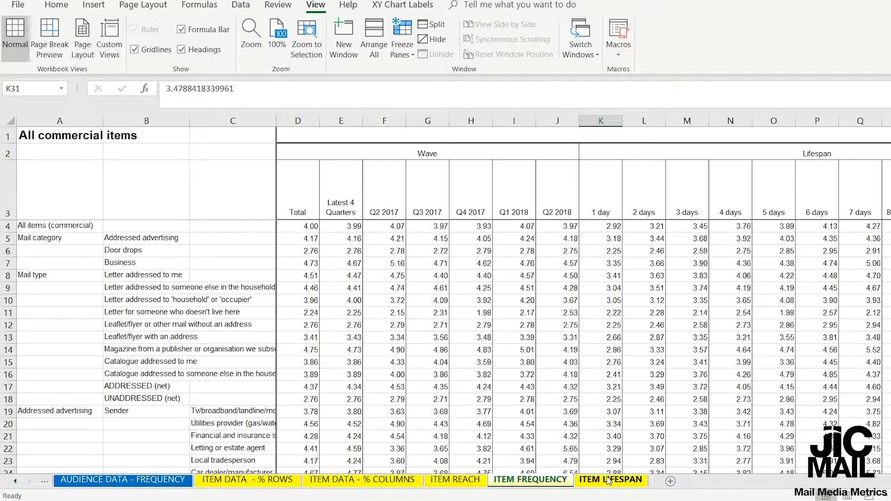